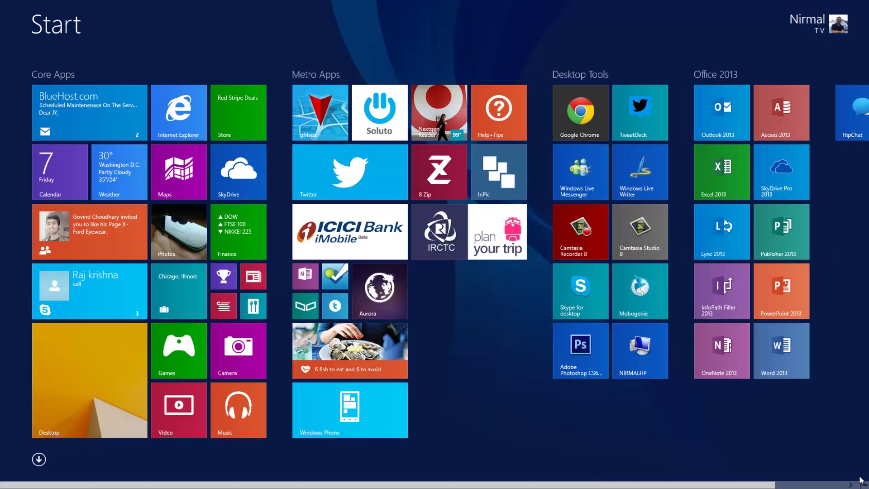
# Look through the Settings charm's power options and the Start button's power-user menu without changing anything
pyautogui.moveTo(860, 480)
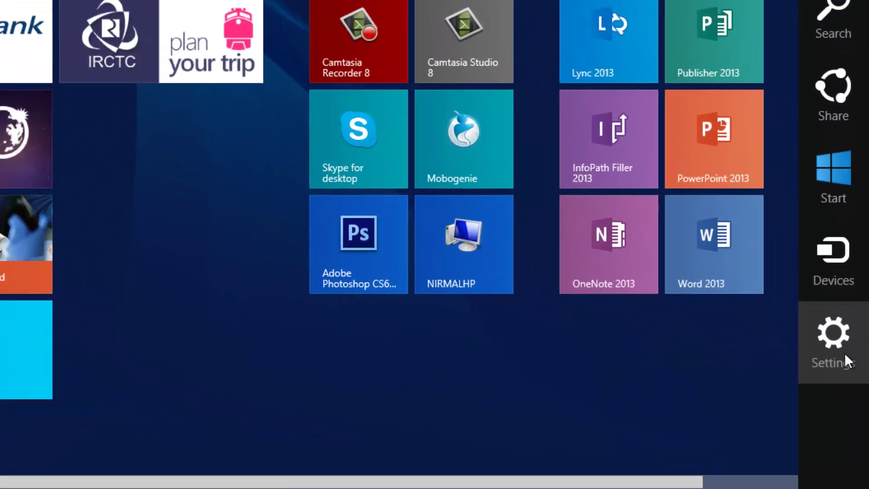
pyautogui.click(855, 414)
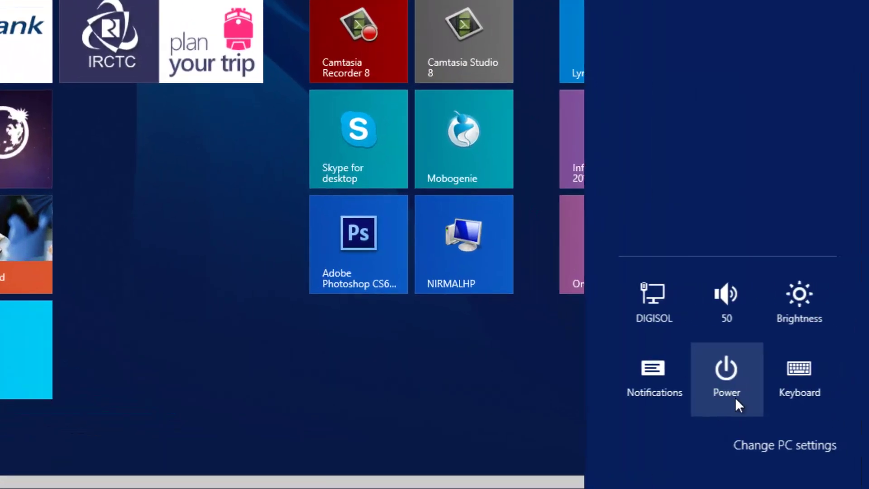
pyautogui.click(734, 401)
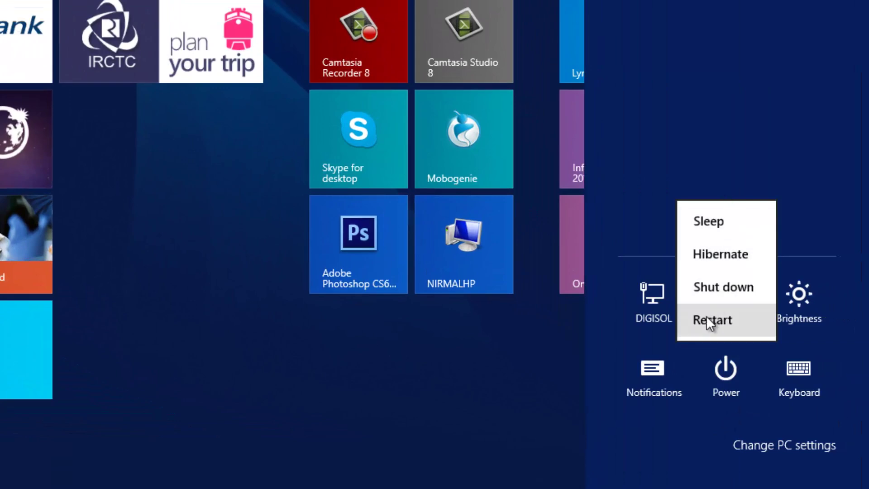
pyautogui.click(393, 452)
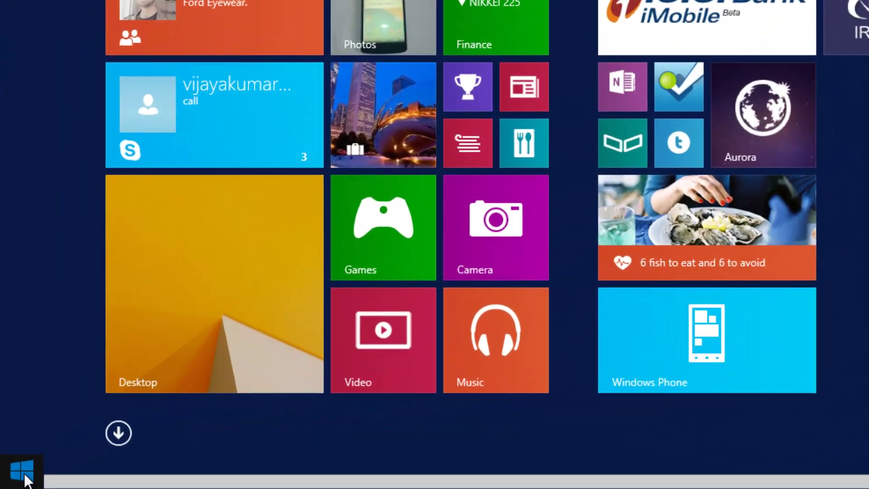
pyautogui.rightClick(24, 475)
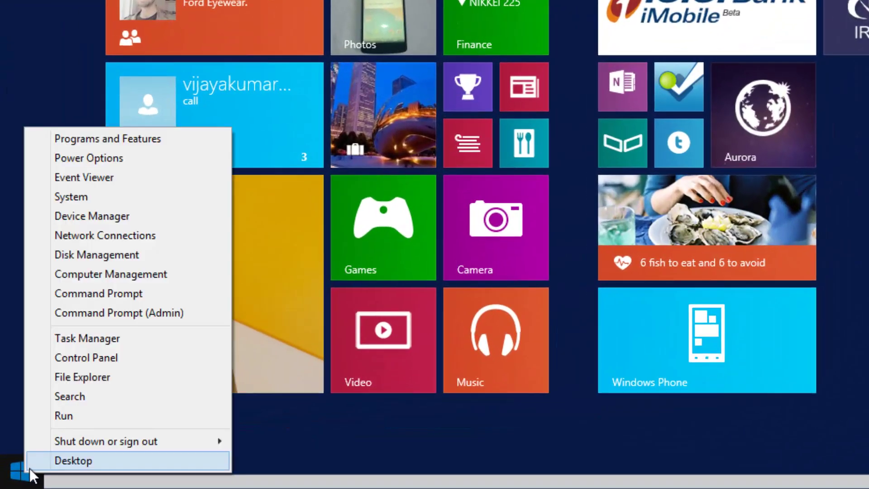
pyautogui.moveTo(58, 446)
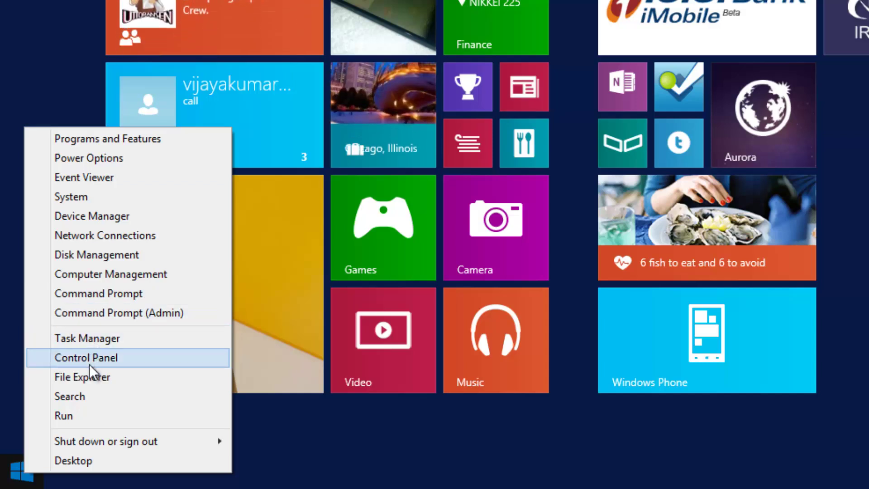
pyautogui.click(243, 452)
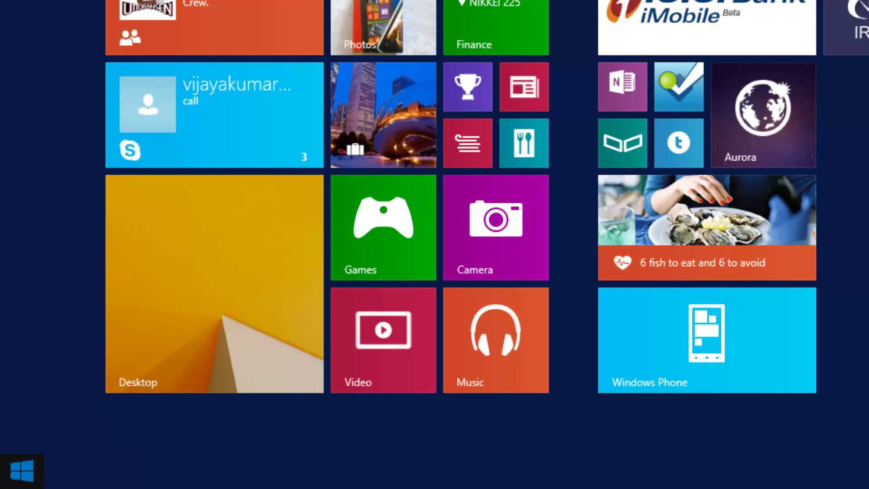
pyautogui.rightClick(24, 468)
pyautogui.moveTo(97, 442)
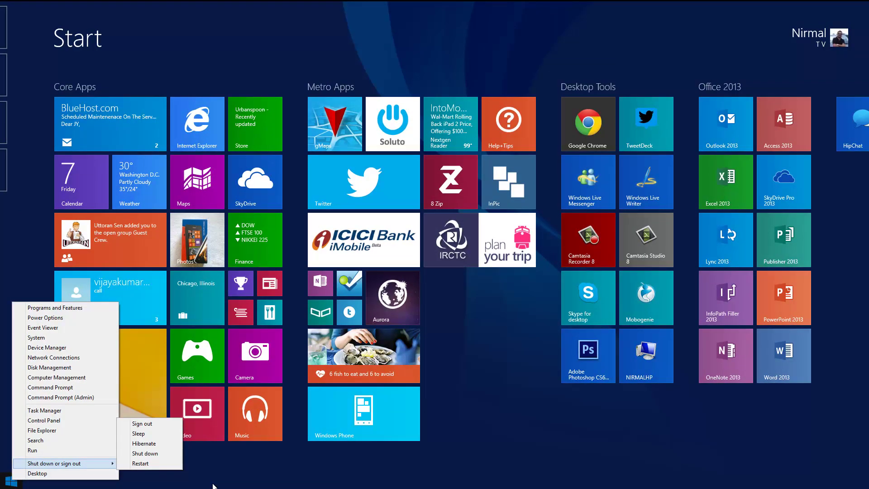
pyautogui.click(214, 485)
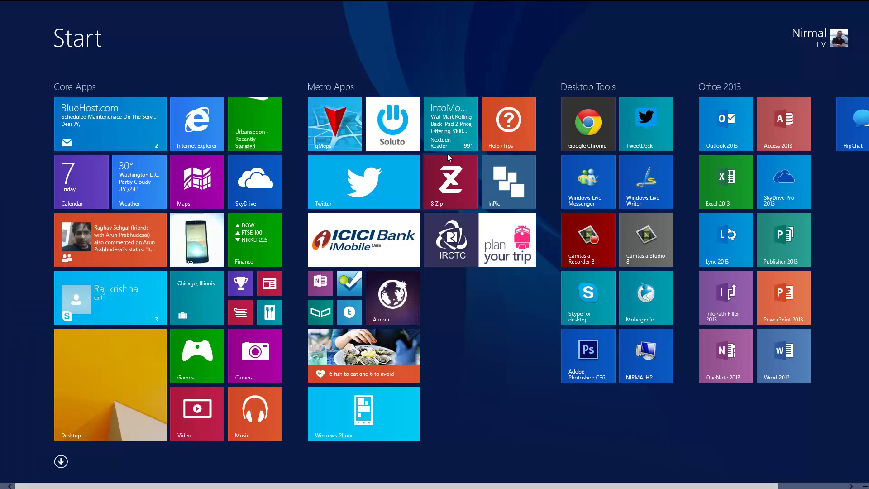
# Move Aurora and Google Chrome into a new Start tile group named 'Browsers'
pyautogui.moveTo(377, 186)
pyautogui.mouseDown()
pyautogui.moveTo(415, 204)
pyautogui.moveTo(406, 169)
pyautogui.moveTo(382, 197)
pyautogui.moveTo(379, 181)
pyautogui.moveTo(376, 192)
pyautogui.mouseUp()
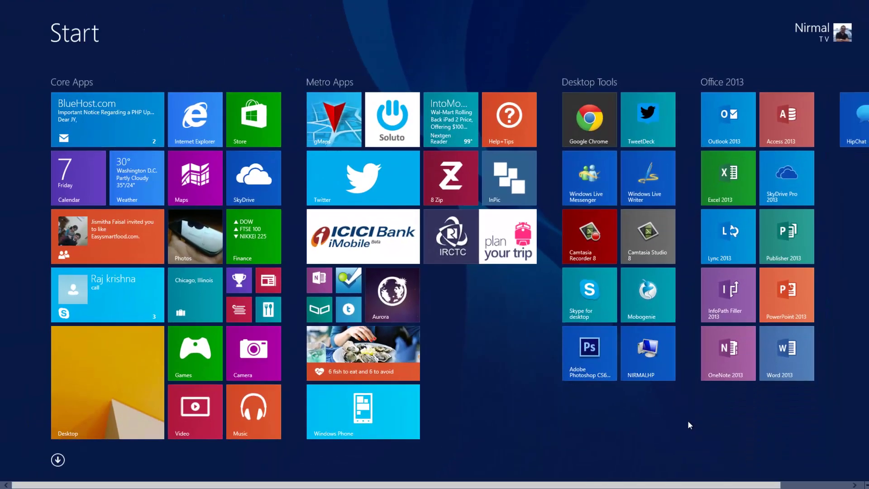
pyautogui.rightClick(680, 425)
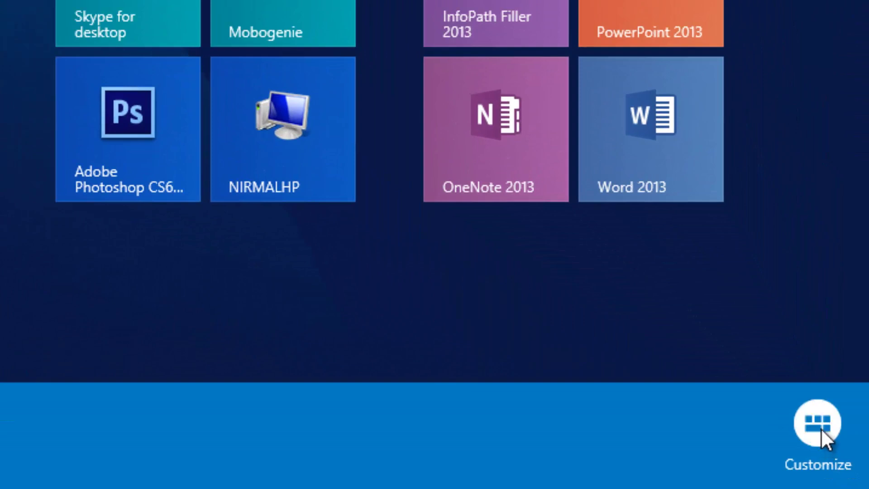
pyautogui.click(821, 426)
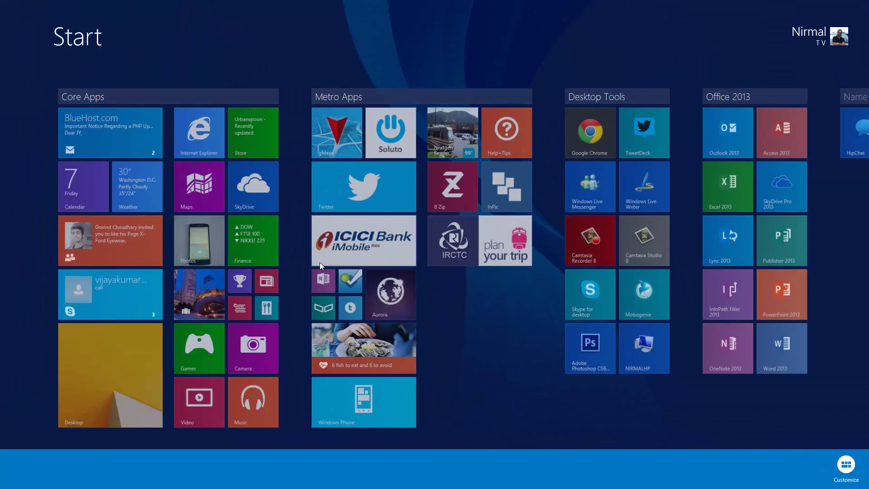
pyautogui.moveTo(383, 304); pyautogui.dragTo(541, 109)
pyautogui.moveTo(671, 140); pyautogui.dragTo(634, 147)
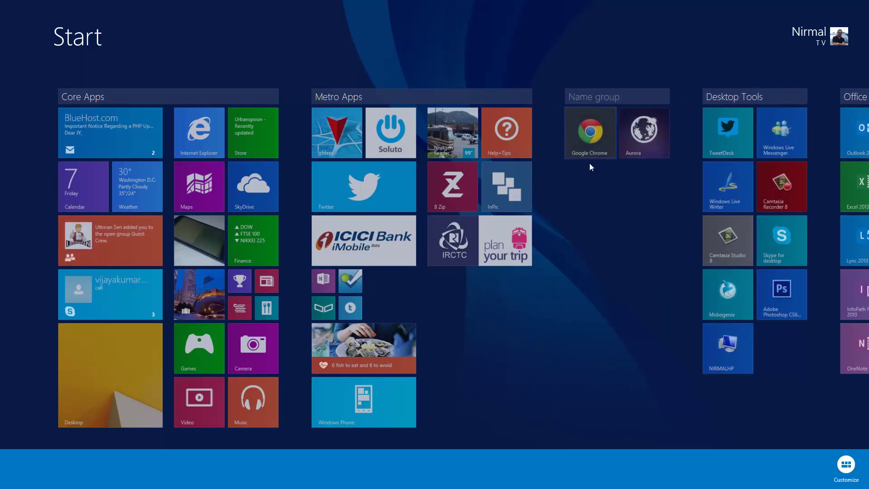
pyautogui.click(613, 98)
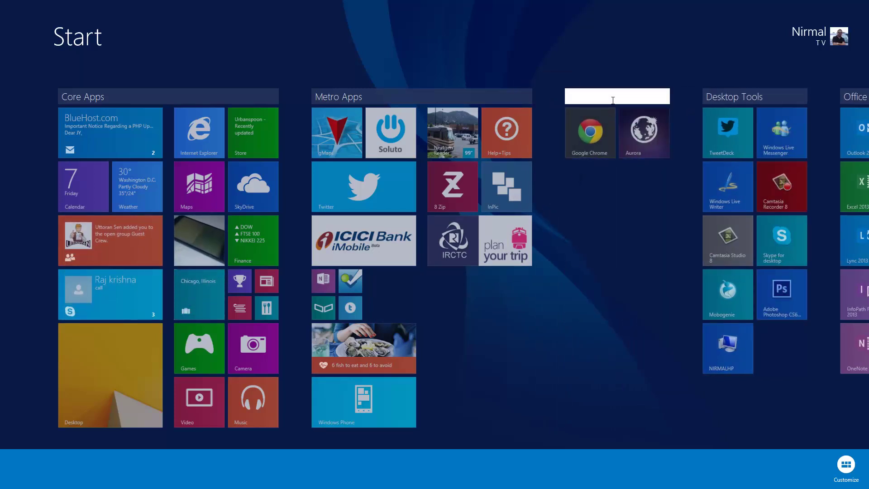
pyautogui.write('Browsers')
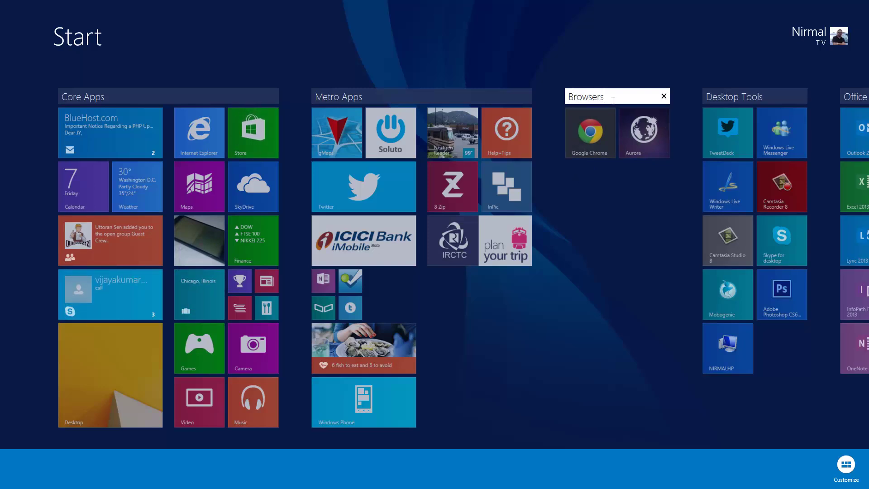
pyautogui.press('Return')
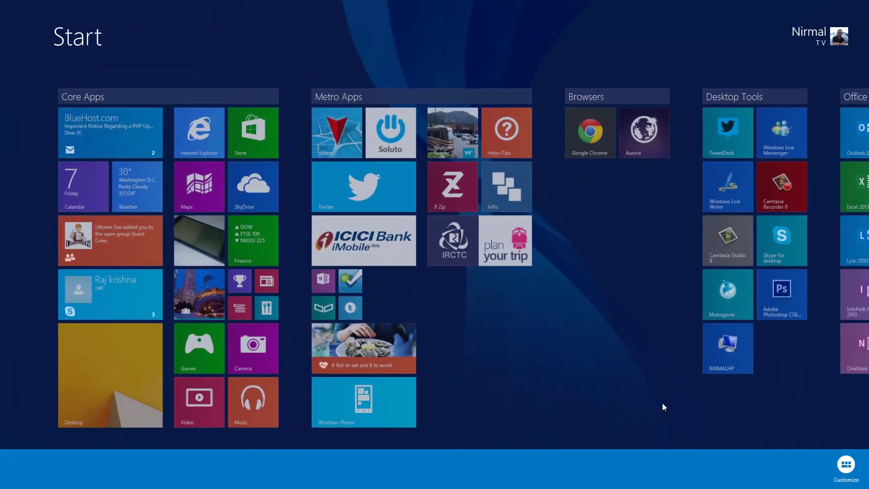
pyautogui.click(657, 402)
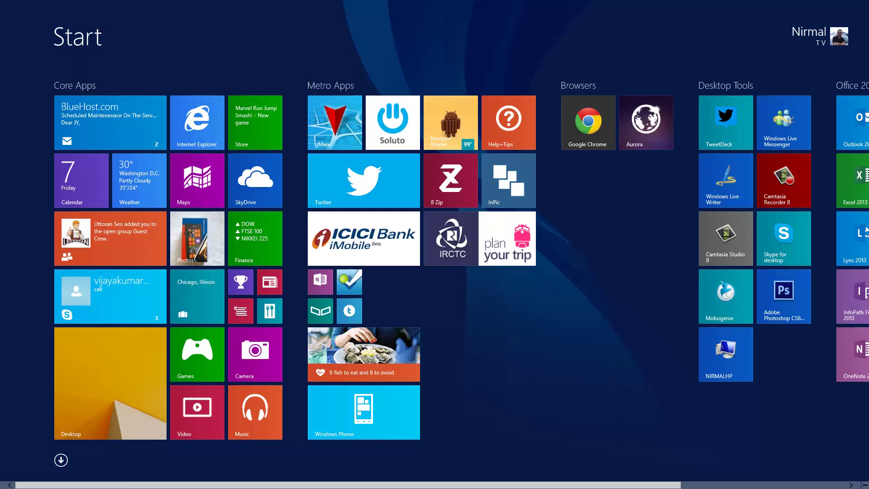
# Open Start personalization and try several background patterns, settling on the green vine design
pyautogui.moveTo(867, 486)
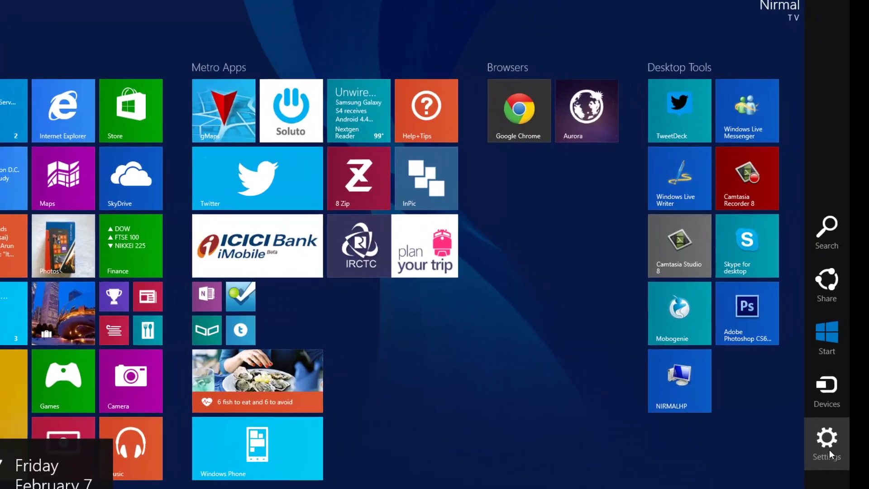
pyautogui.click(852, 415)
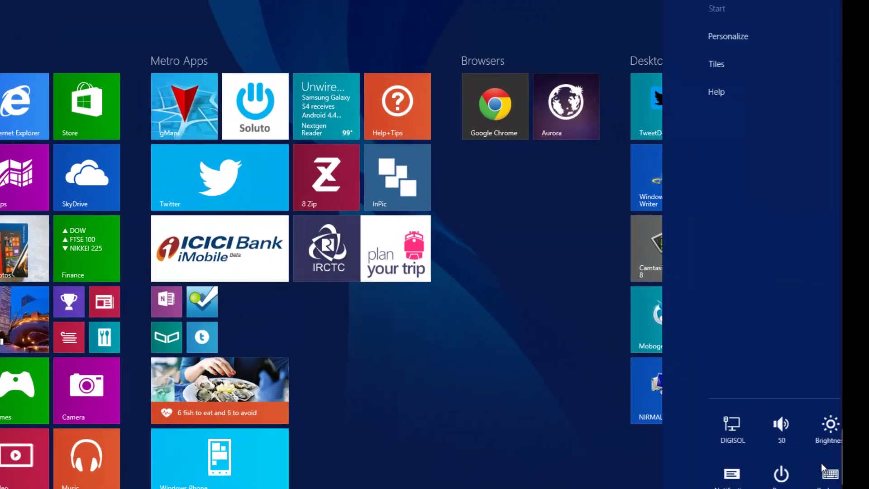
pyautogui.click(696, 35)
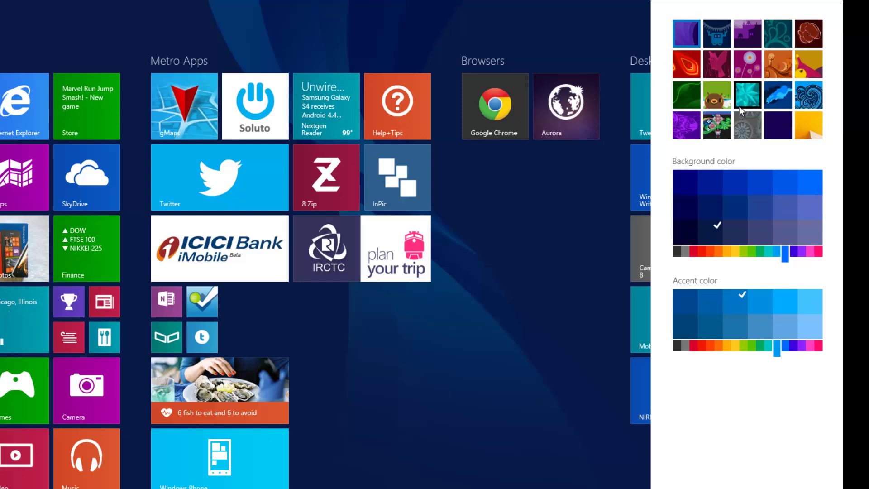
pyautogui.click(782, 96)
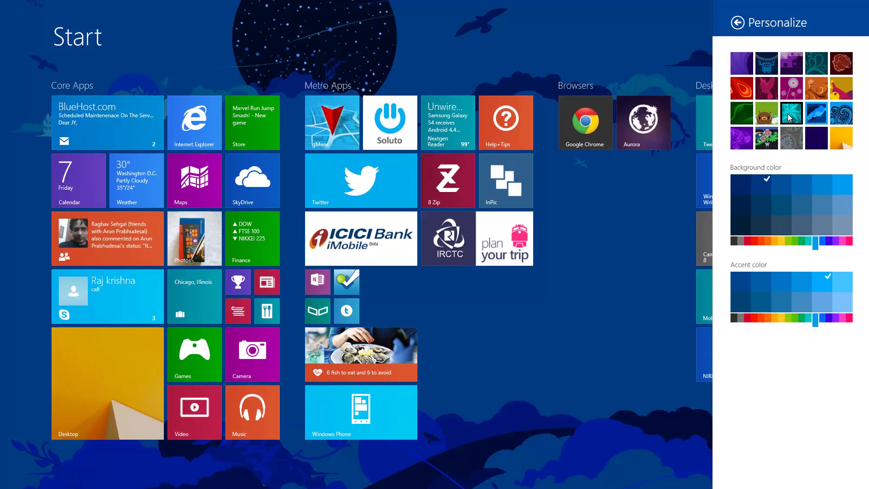
pyautogui.click(790, 114)
pyautogui.click(767, 113)
pyautogui.click(746, 115)
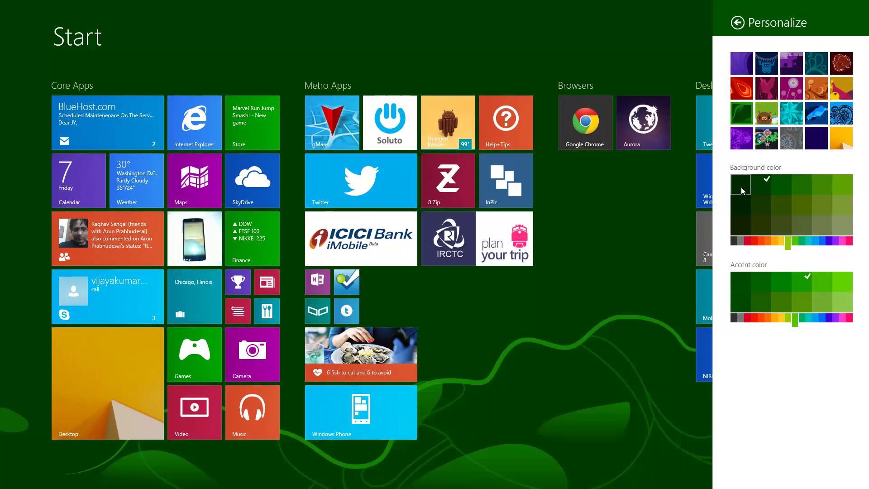
# Try background and accent colour swatches, then apply the purple swirl design and close the pane
pyautogui.click(808, 318)
pyautogui.click(802, 223)
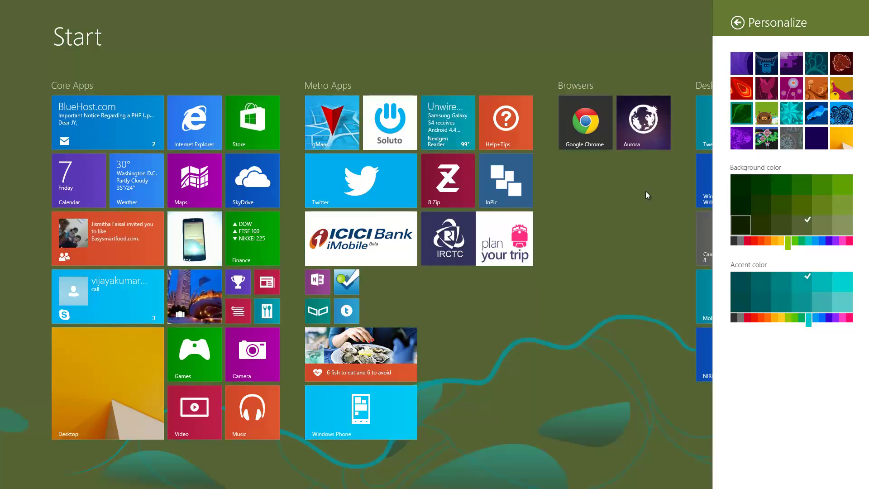
pyautogui.click(822, 241)
pyautogui.click(828, 202)
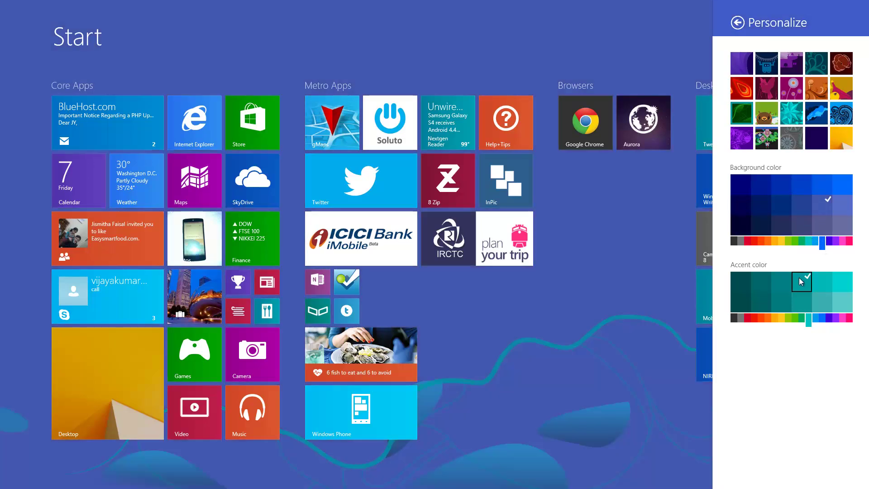
pyautogui.click(822, 303)
pyautogui.click(806, 184)
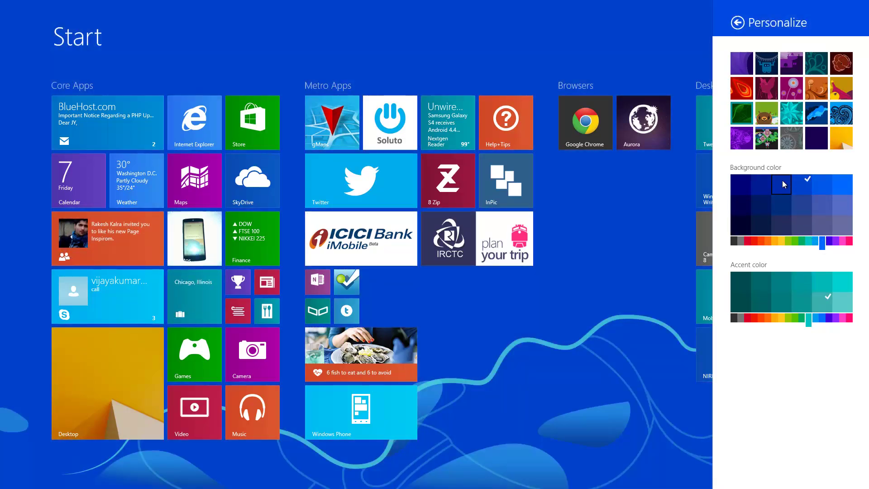
pyautogui.click(750, 65)
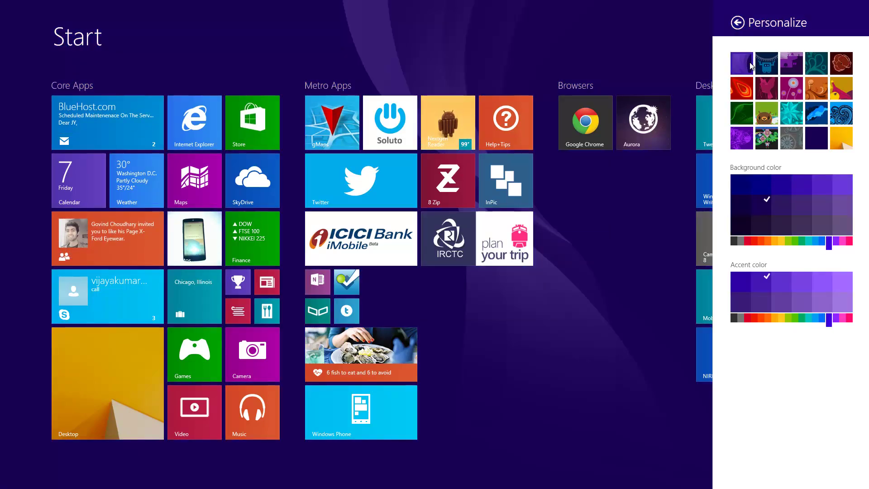
pyautogui.click(607, 460)
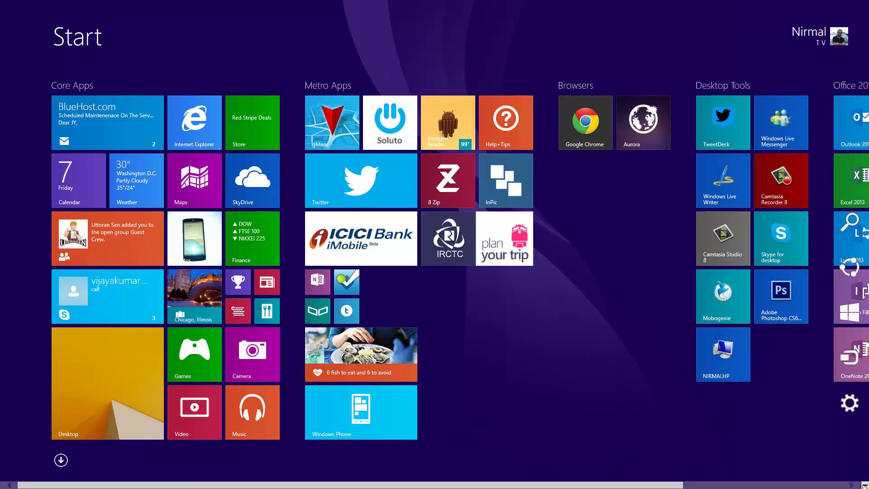
# Switch 'Play a slide show' On for the lock screen and review its Lock screen options
pyautogui.click(850, 403)
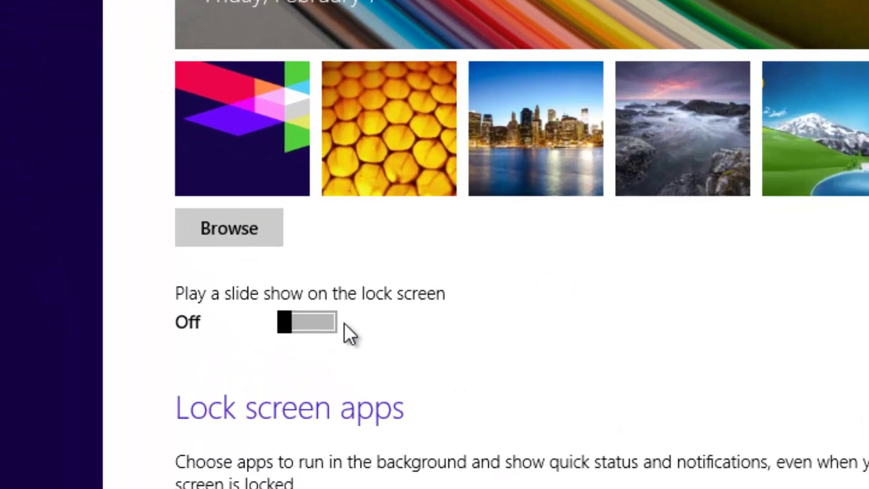
pyautogui.click(286, 331)
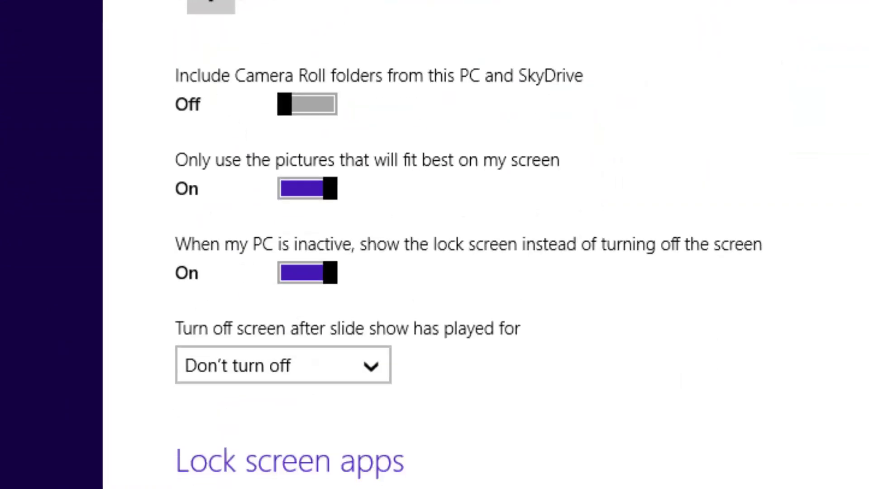
pyautogui.scroll(1, 395, 41)
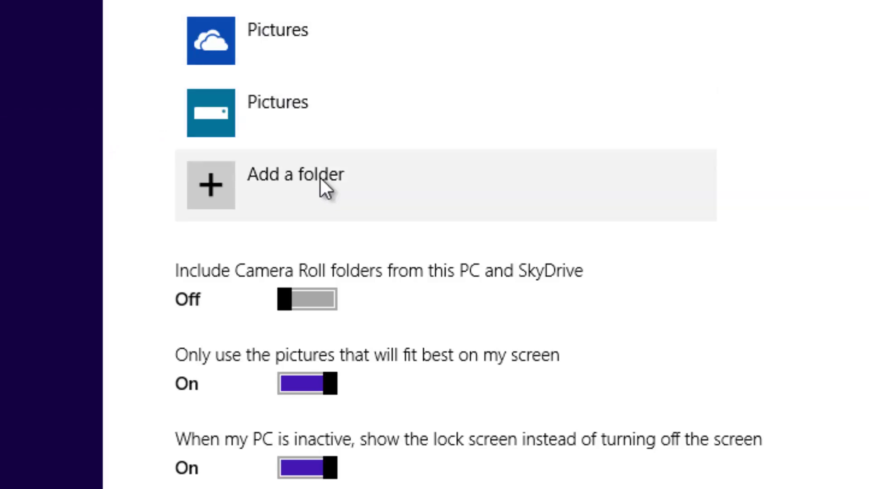
pyautogui.scroll(-4, 675, 249)
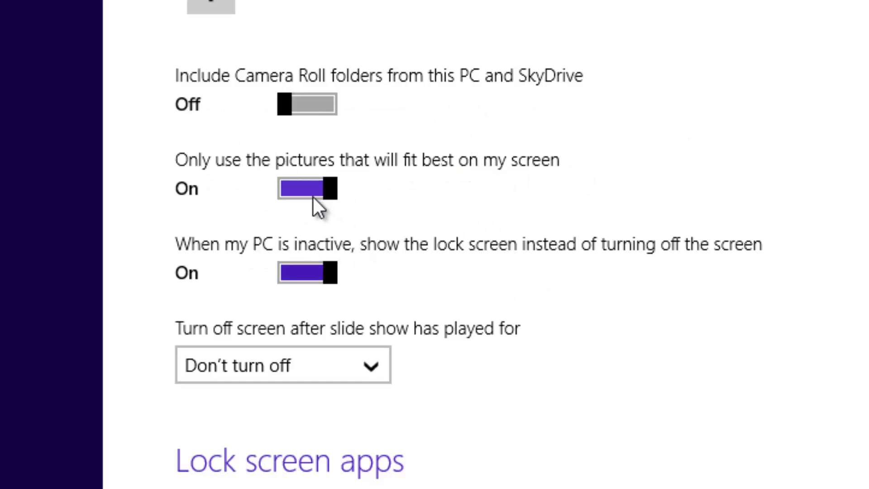
pyautogui.scroll(8, 399, 294)
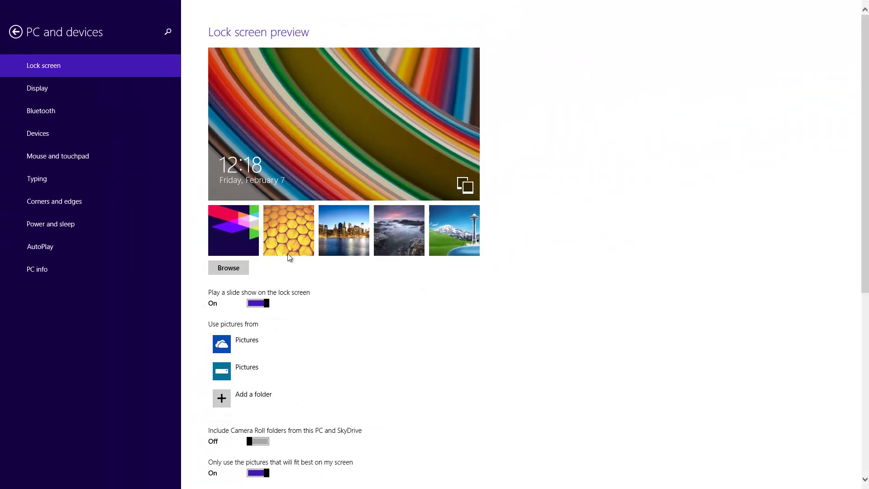
pyautogui.scroll(-5, 401, 287)
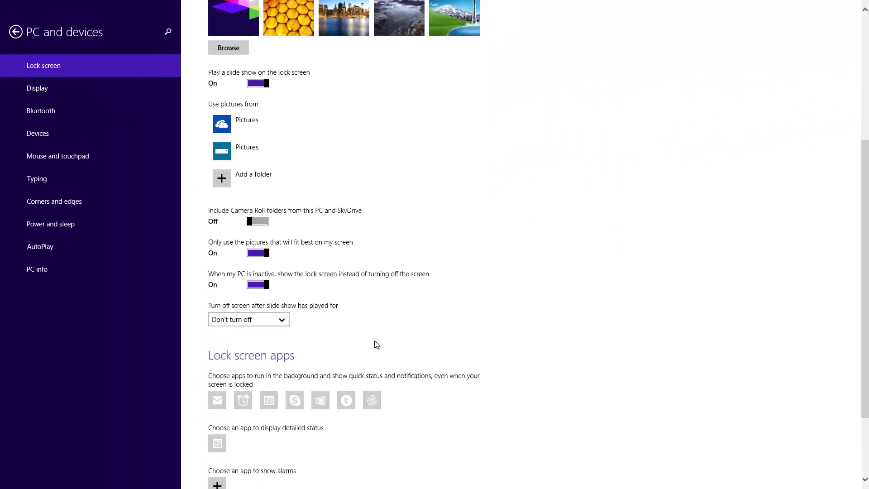
# Go to the desktop, close Chrome and Internet Explorer, and choose Personalize from the desktop menu
pyautogui.click(15, 31)
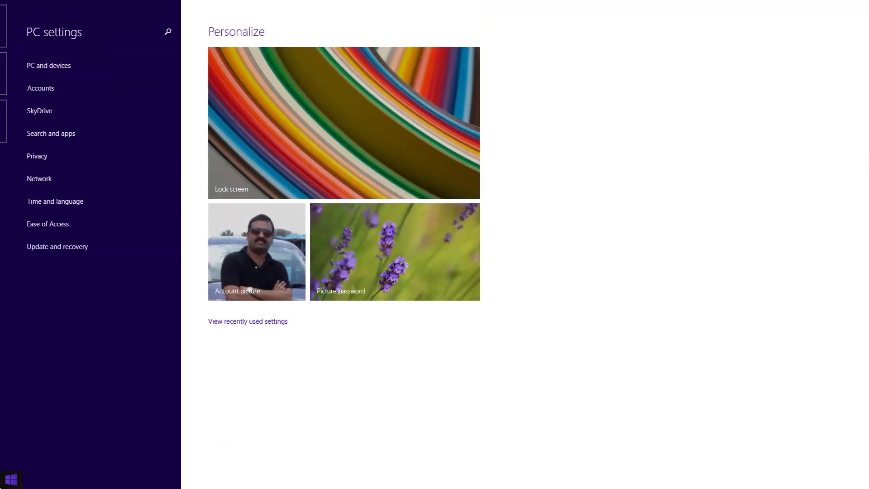
pyautogui.click(1, 487)
pyautogui.click(124, 410)
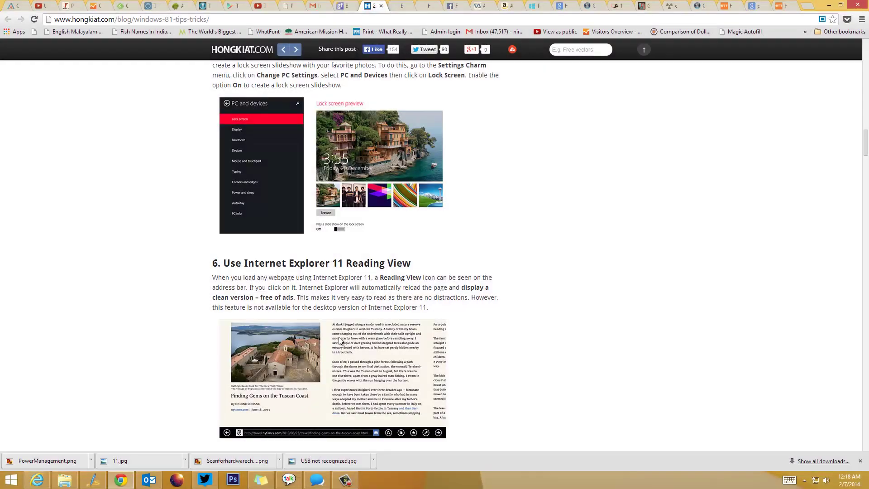
pyautogui.click(857, 6)
pyautogui.click(838, 5)
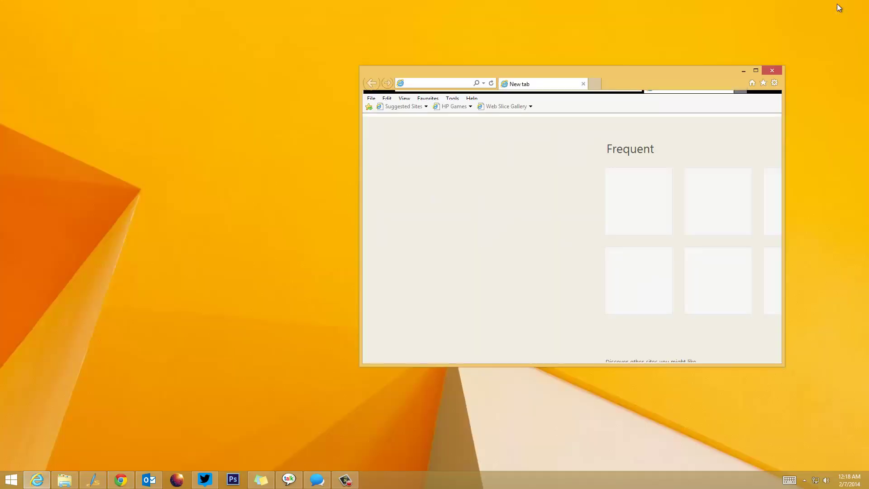
pyautogui.click(773, 70)
pyautogui.rightClick(339, 307)
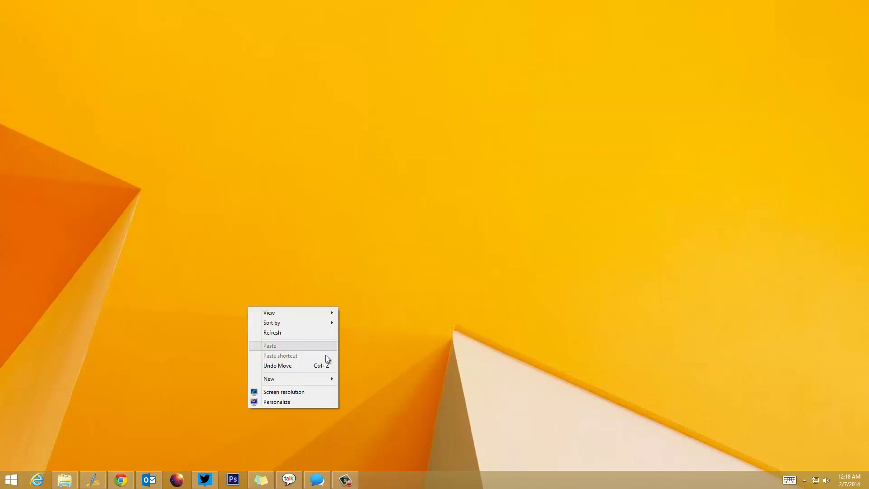
pyautogui.click(315, 402)
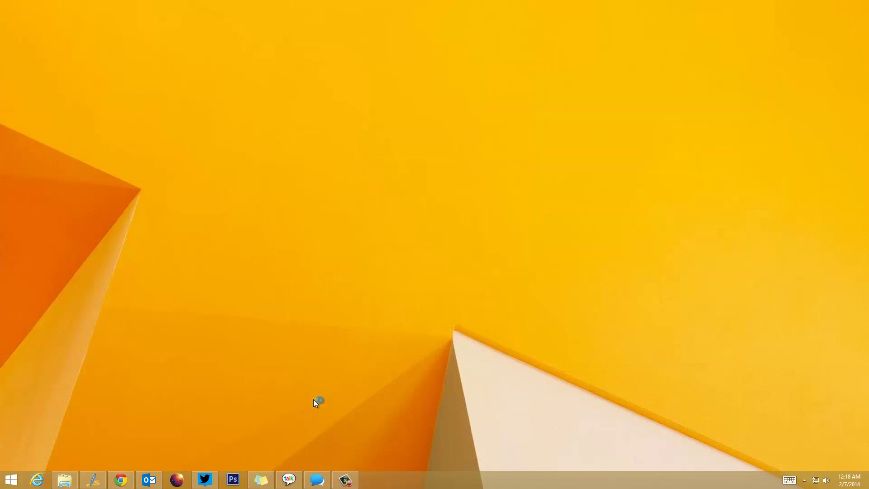
# Tick 'Show my desktop background on Start' in Taskbar and Navigation properties and apply it
pyautogui.rightClick(456, 477)
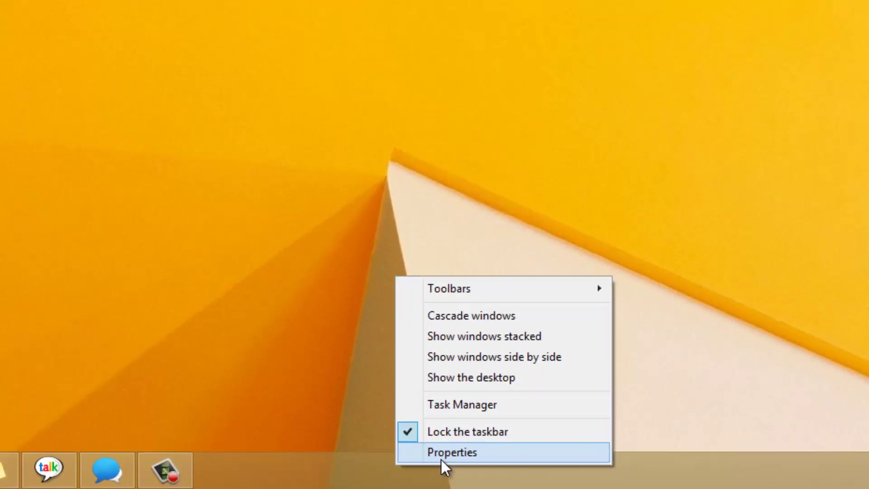
pyautogui.click(441, 460)
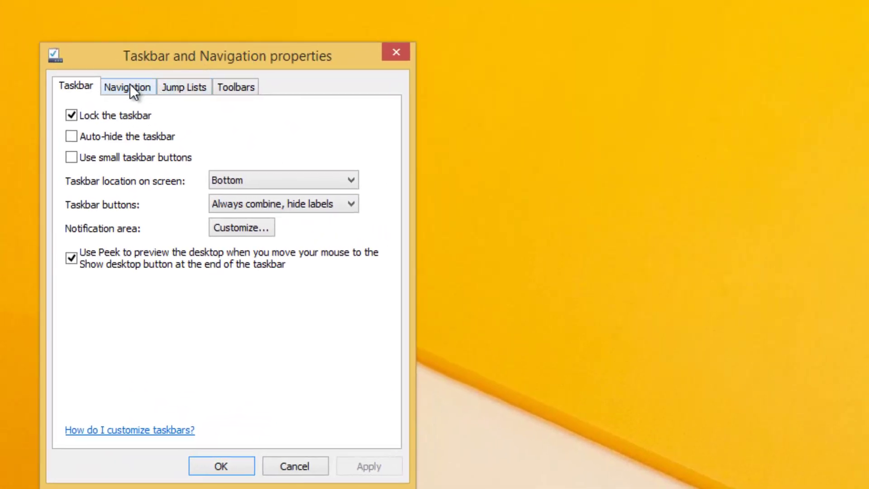
pyautogui.click(132, 88)
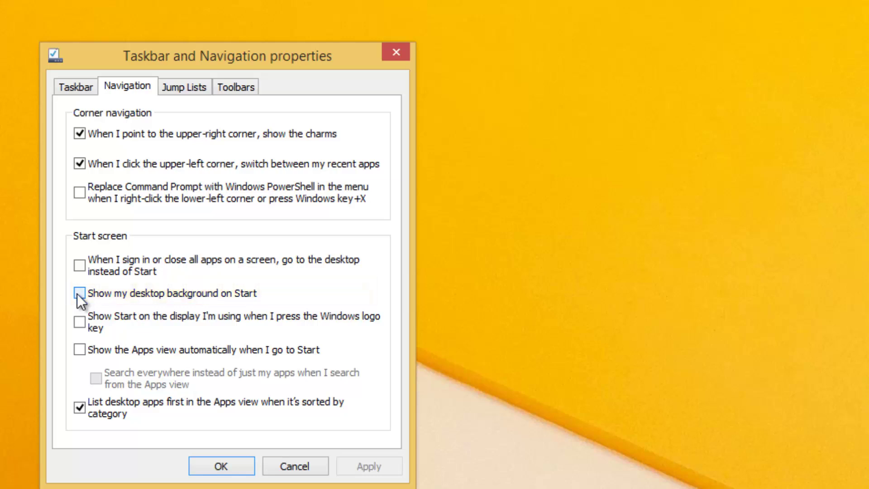
pyautogui.click(80, 292)
pyautogui.click(372, 466)
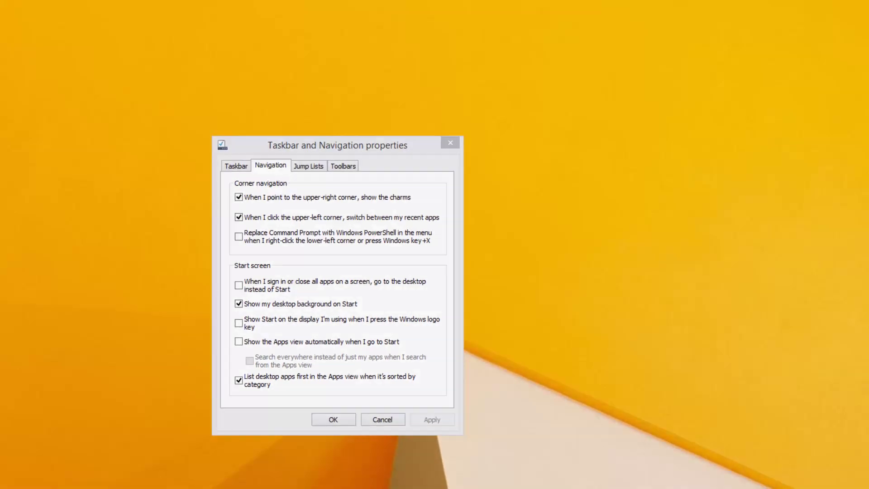
# Check the Start screen background, return to the desktop, and untick 'Show my desktop background on Start'
pyautogui.press('super')
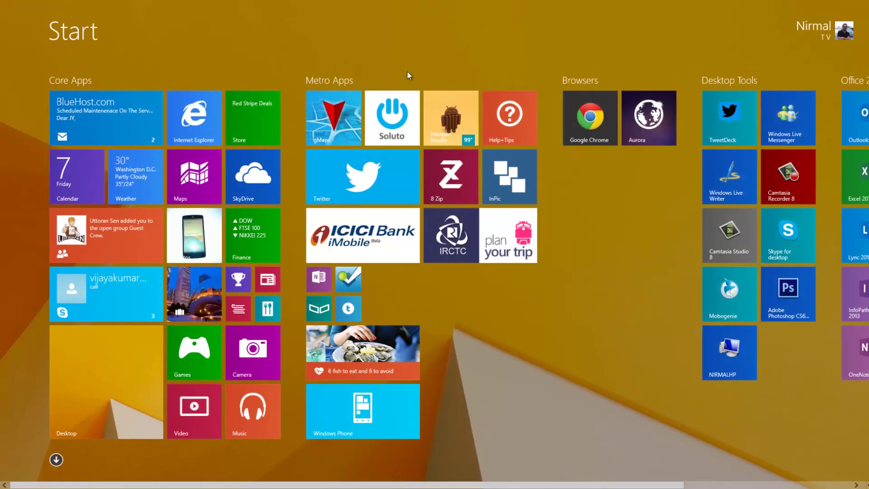
pyautogui.click(125, 363)
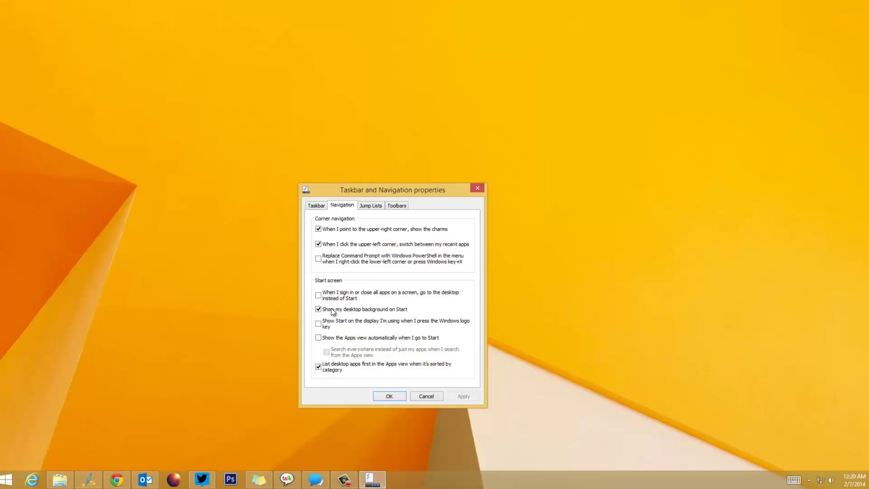
pyautogui.click(330, 311)
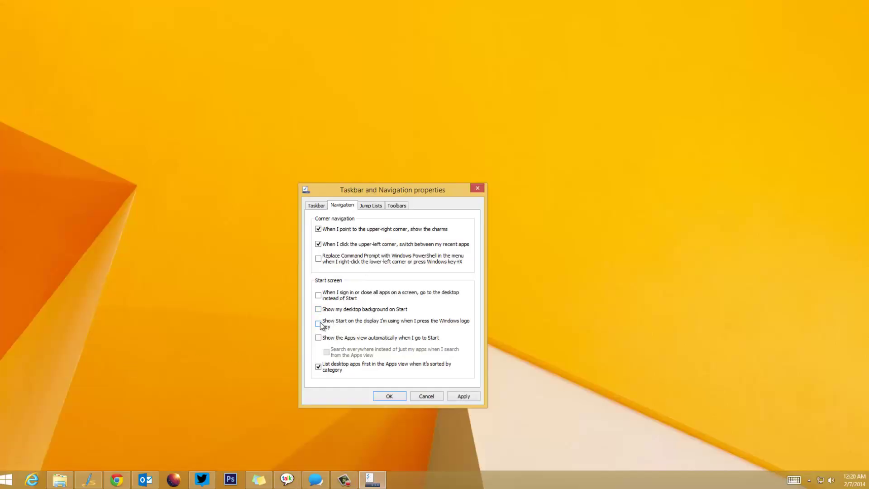